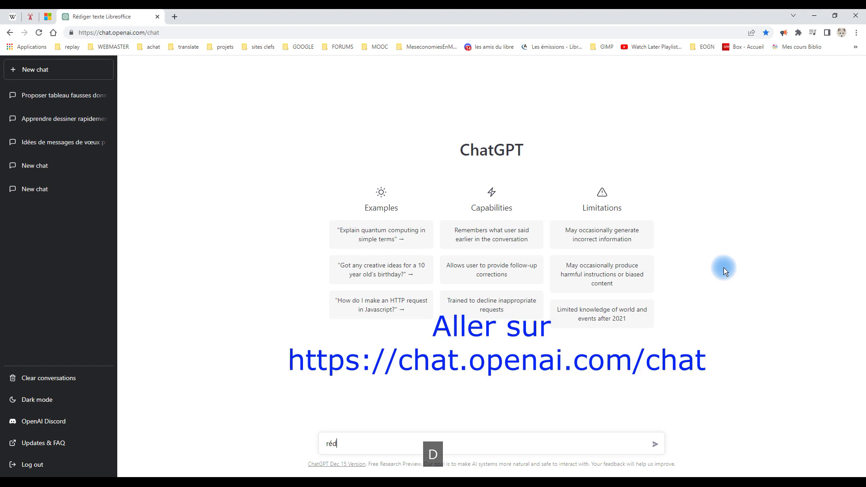
# - Submit the ChatGPT prompt "rédige une histoire avec LibreOffice comme héro"
pyautogui.press('BackSpace')
pyautogui.press('BackSpace')
pyautogui.write('une')
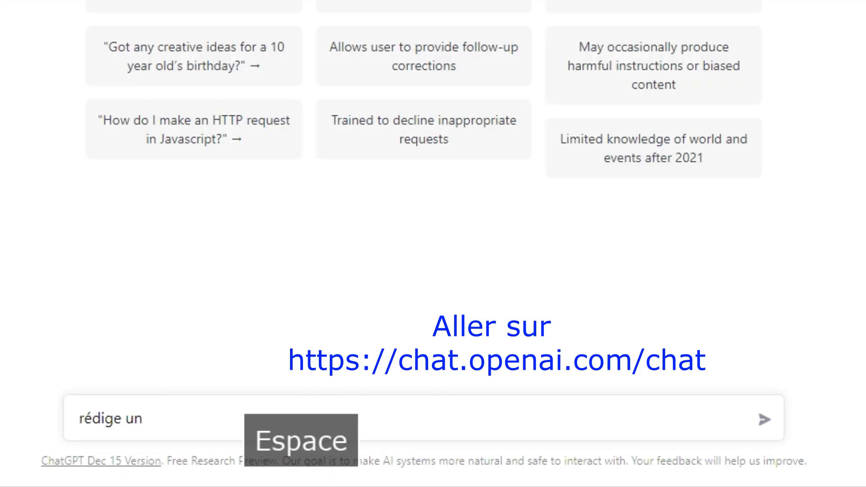
pyautogui.press('BackSpace')
pyautogui.write('e ')
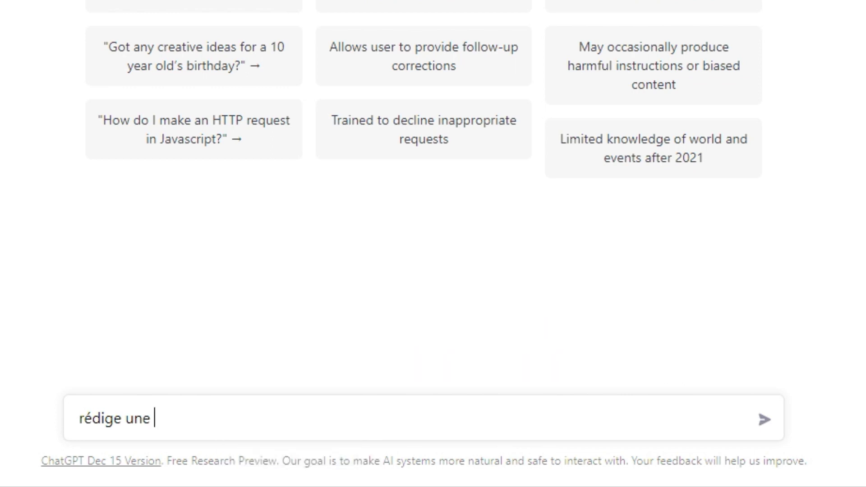
pyautogui.write('histoir')
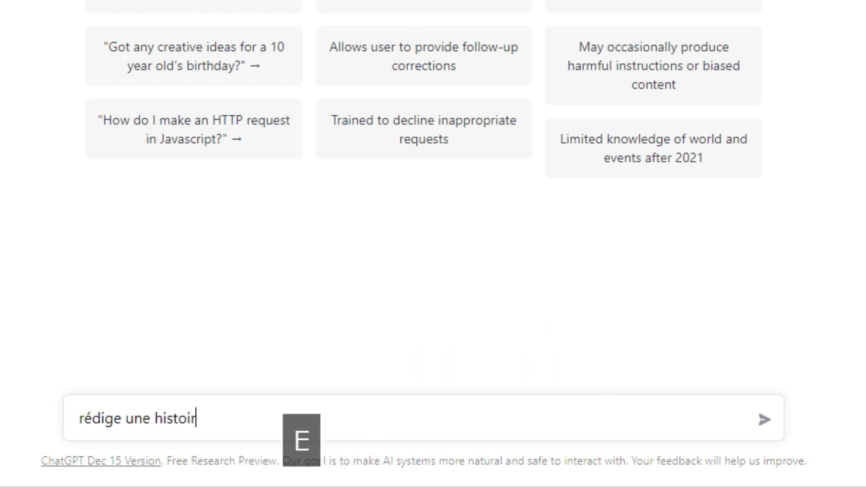
pyautogui.write('e avec Li')
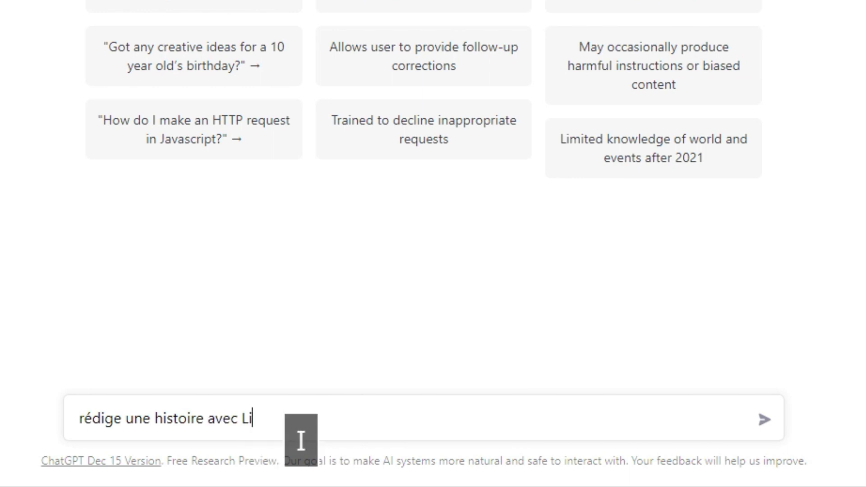
pyautogui.write('breOffice com')
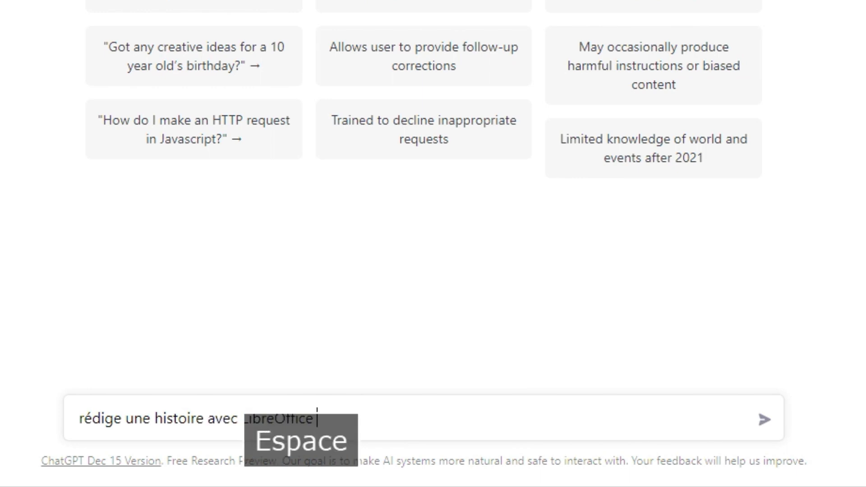
pyautogui.write('me hé')
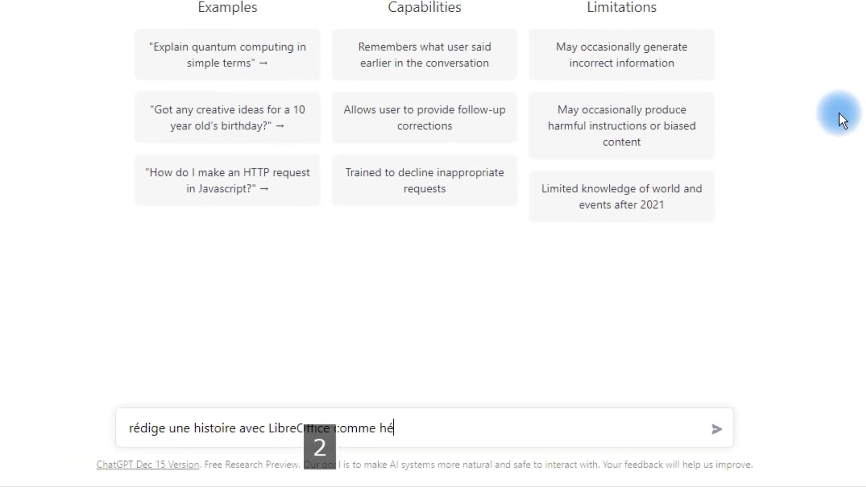
pyautogui.write('ro')
pyautogui.press('Return')
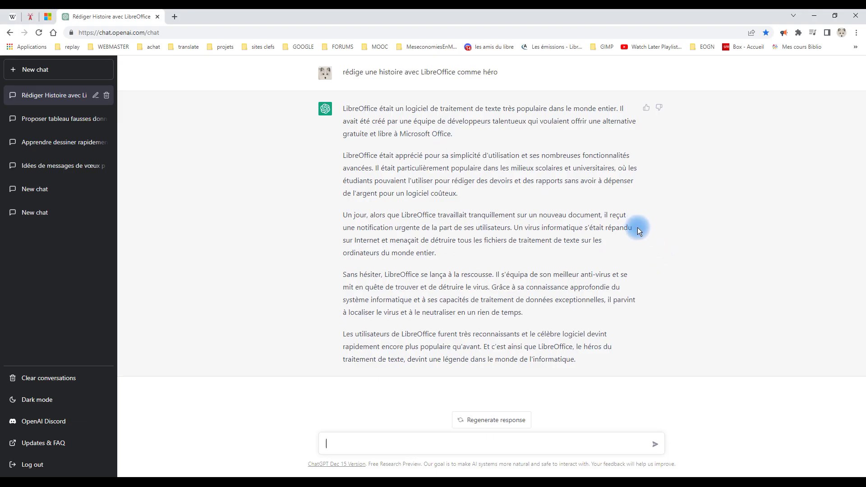
# - Rate the generated story positively and submit the additional feedback "beau conte"
pyautogui.click(647, 109)
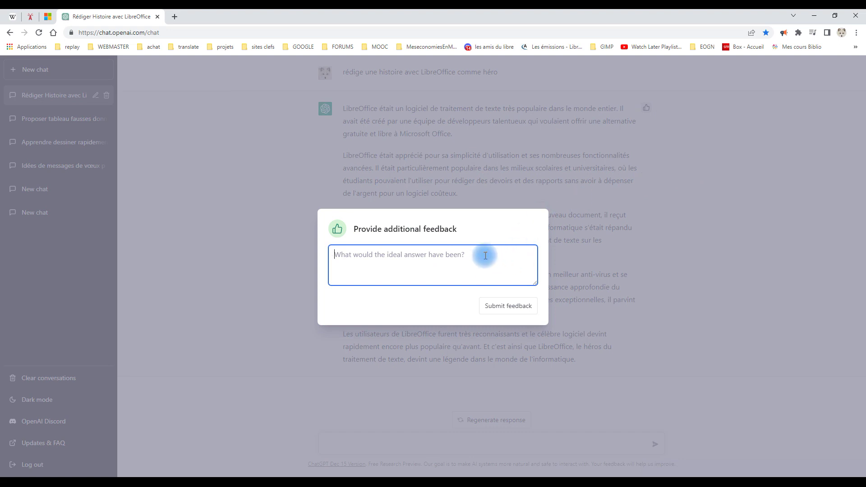
pyautogui.write('bea')
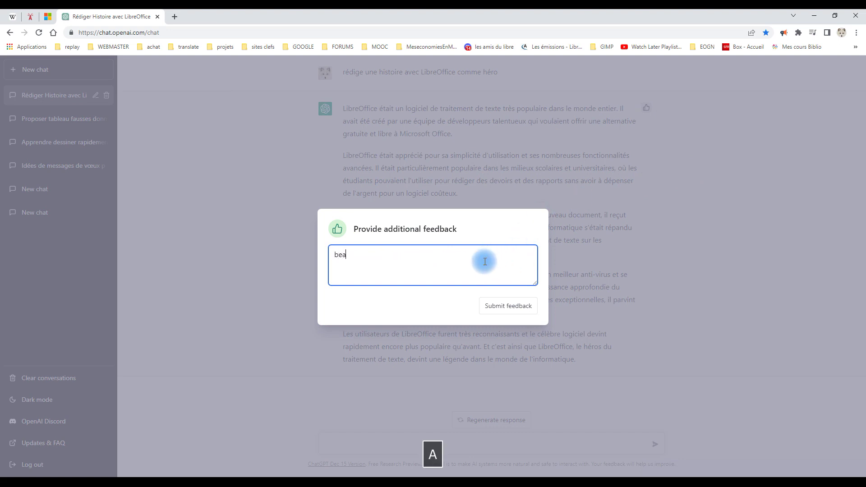
pyautogui.write('u conte')
pyautogui.click(488, 306)
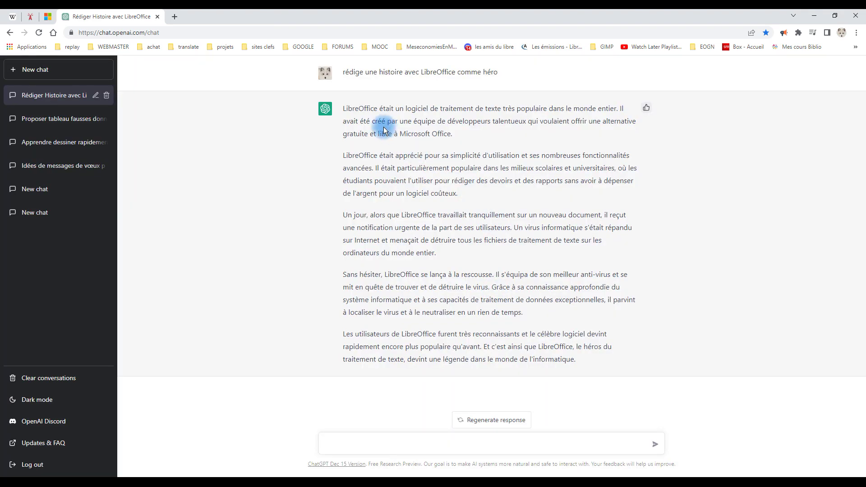
# - Copy the full text of the generated LibreOffice story, from its first paragraph to its last
pyautogui.moveTo(342, 109); pyautogui.dragTo(586, 360)
pyautogui.hotkey('ctrl', 'c')
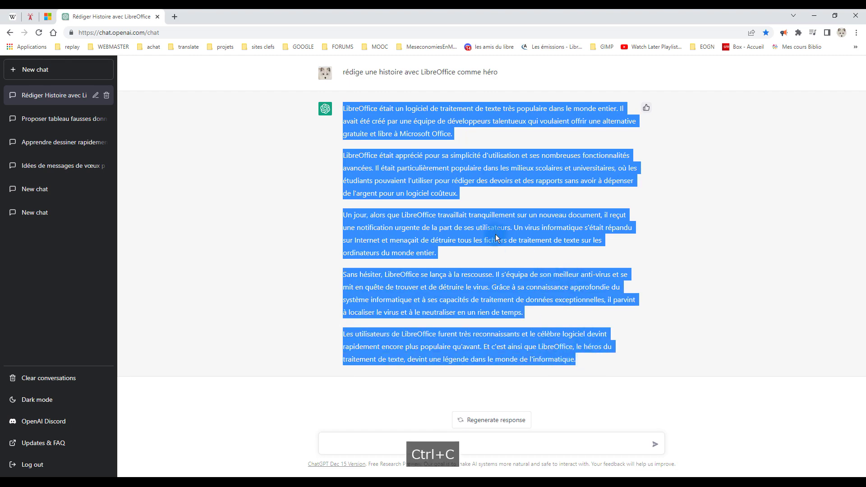
pyautogui.rightClick(398, 158)
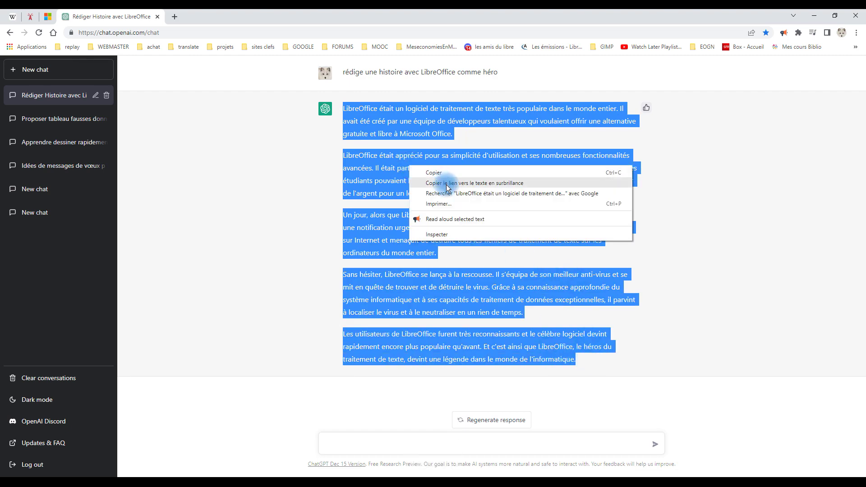
pyautogui.click(426, 169)
# - Switch to LibreOffice Writer and paste the copied story into the blank document
pyautogui.click(375, 476)
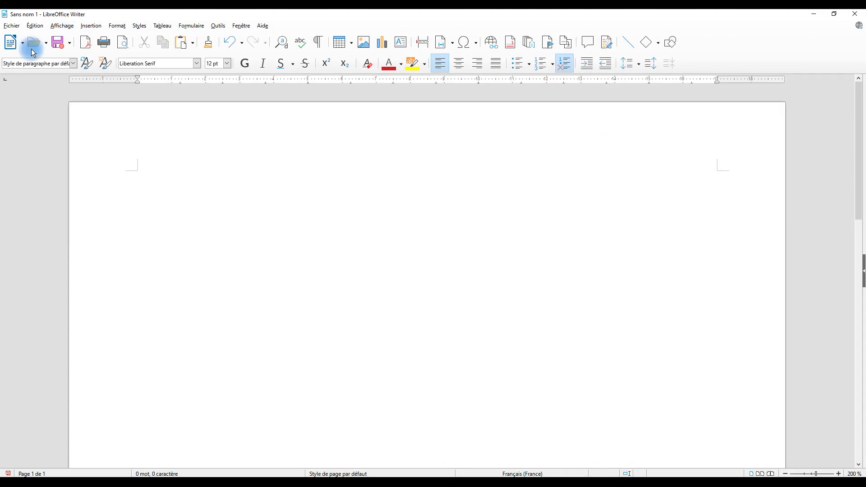
pyautogui.click(41, 28)
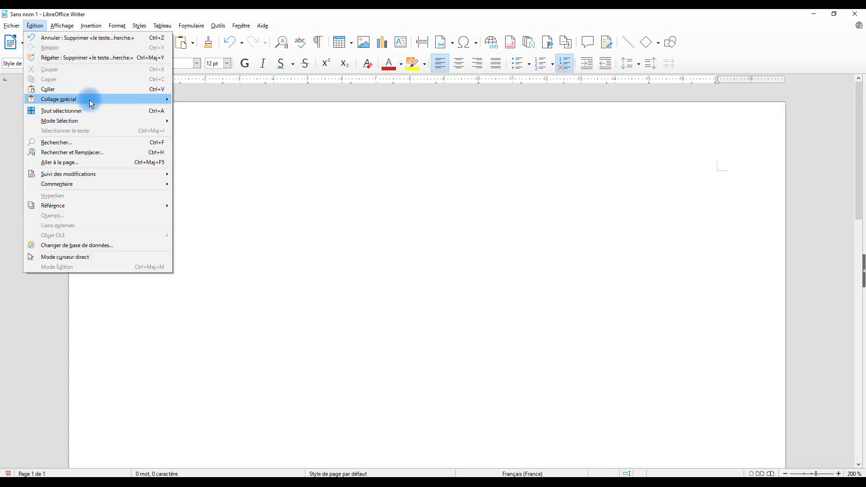
pyautogui.moveTo(93, 100)
pyautogui.click(60, 89)
pyautogui.scroll(5, 242, 144)
pyautogui.moveTo(267, 199); pyautogui.dragTo(296, 270)
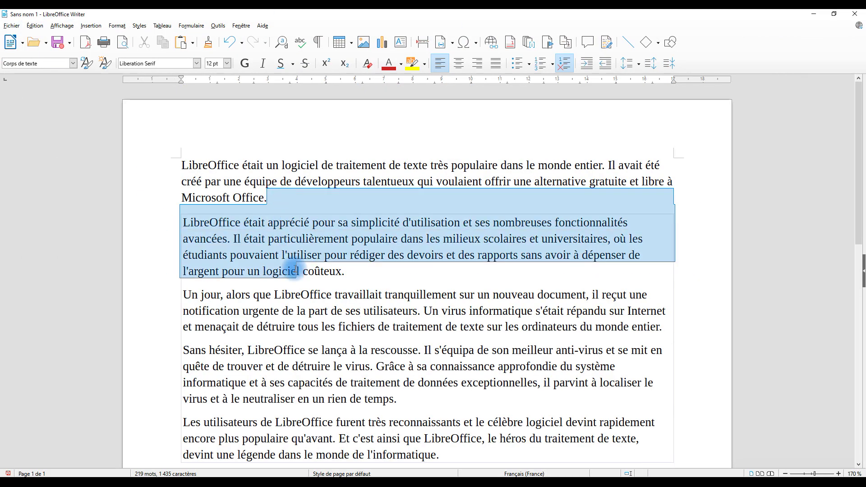
pyautogui.click(331, 307)
# - Open Find & Replace from the start of the document and set the regular expression to search for to \b\w{10}\b
pyautogui.click(181, 165)
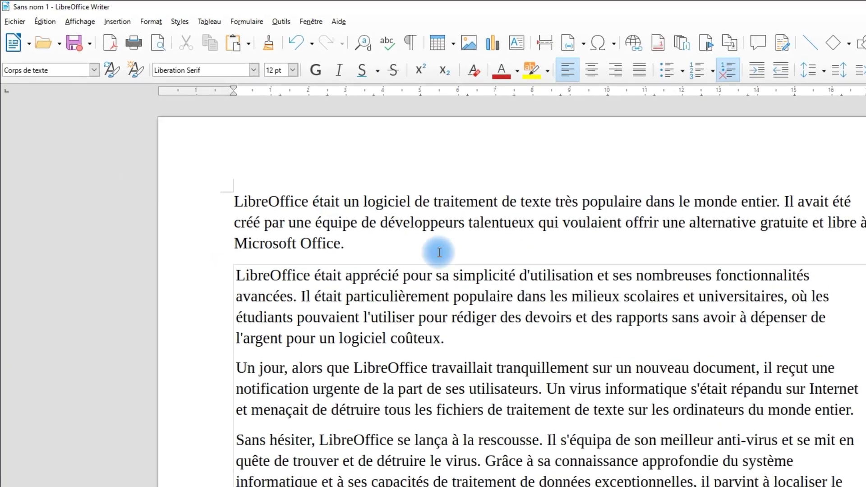
pyautogui.click(47, 22)
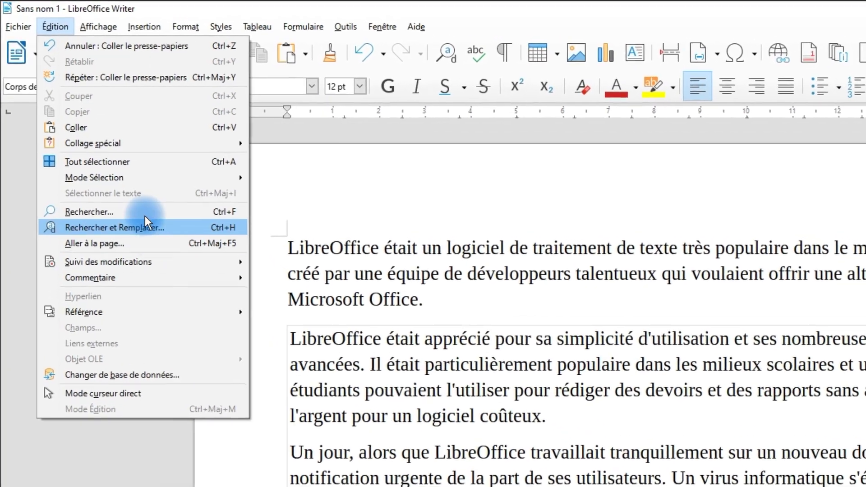
pyautogui.click(152, 239)
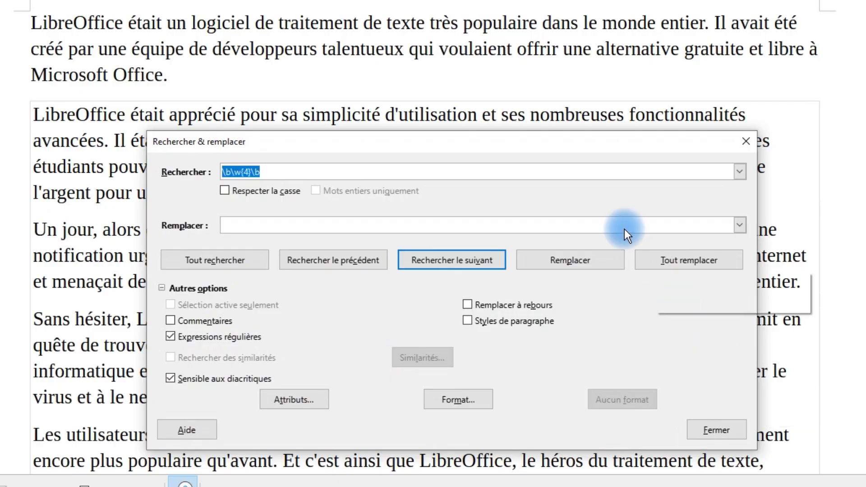
pyautogui.click(280, 171)
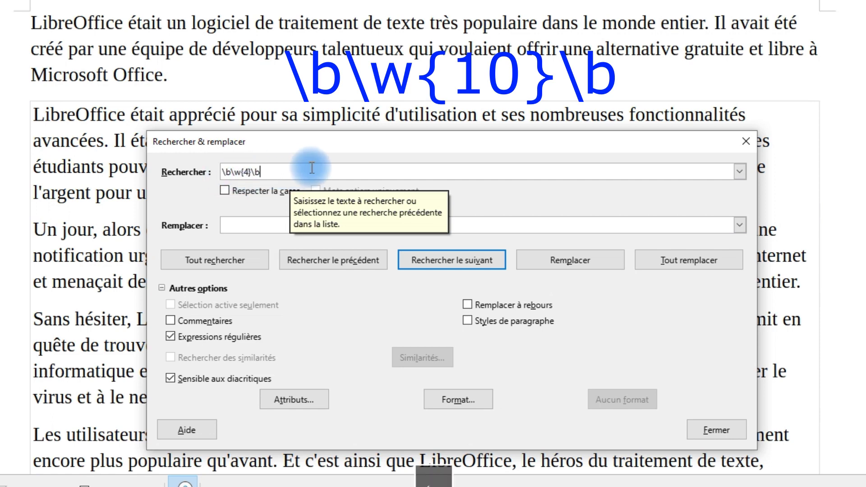
pyautogui.press('Left')
pyautogui.press('Left')
pyautogui.press('Left')
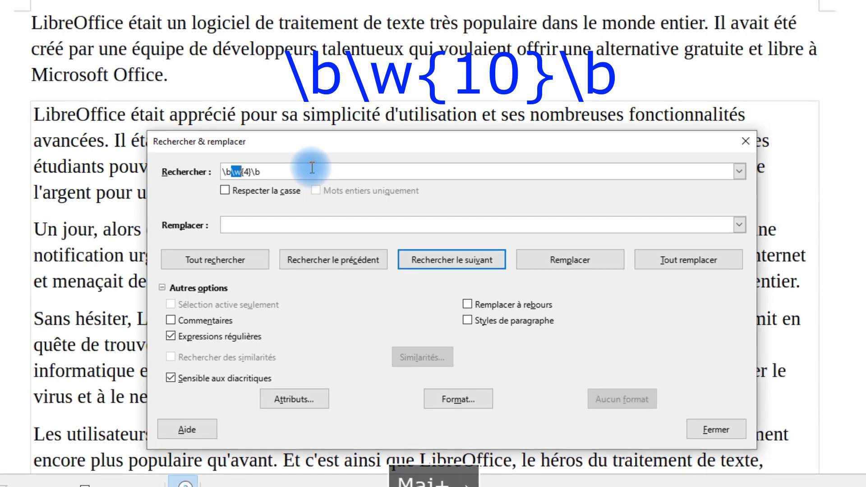
pyautogui.press('Right')
pyautogui.press('Right')
pyautogui.press('Right')
pyautogui.press('Right')
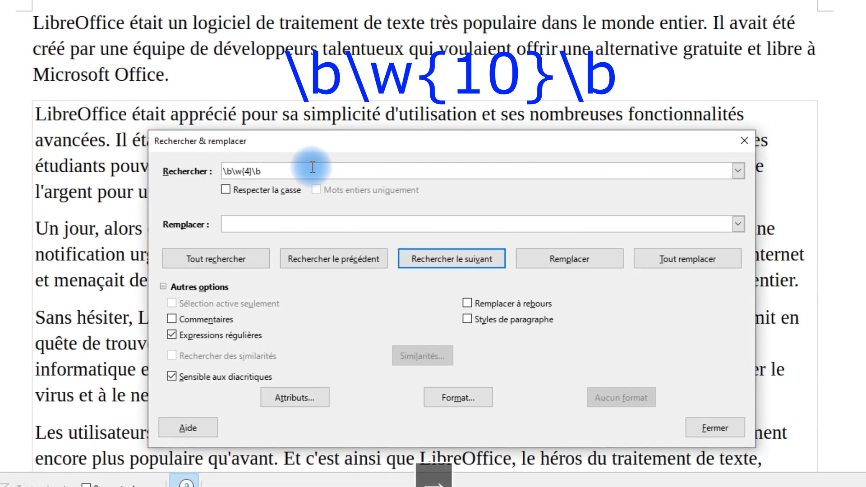
pyautogui.hotkey('shift', 'Left')
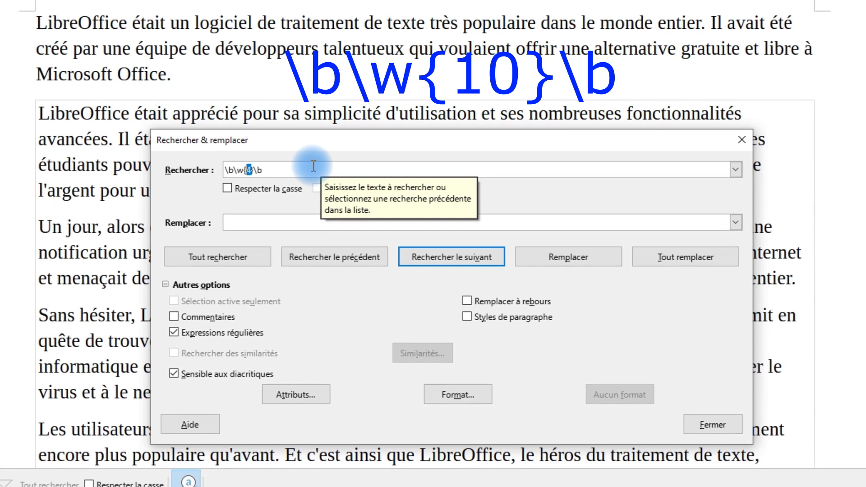
pyautogui.write('10')
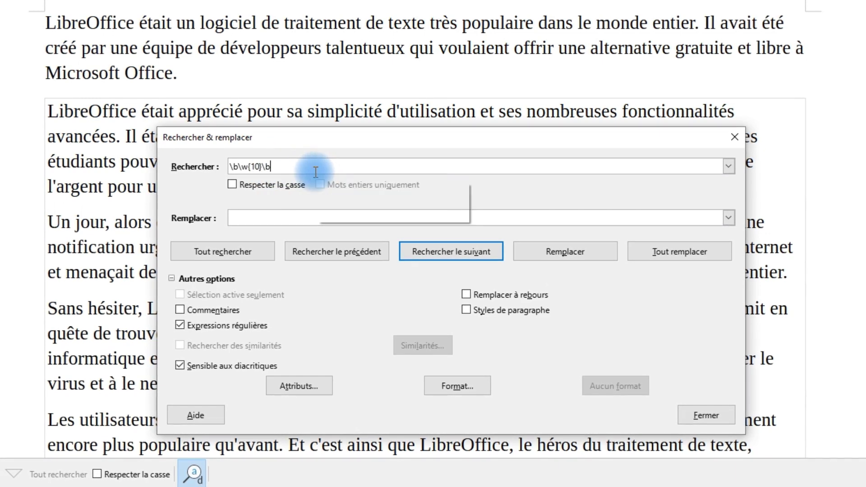
# - Remove the trailing \b from the search expression and find all matches of \b\w{10}
pyautogui.press('BackSpace')
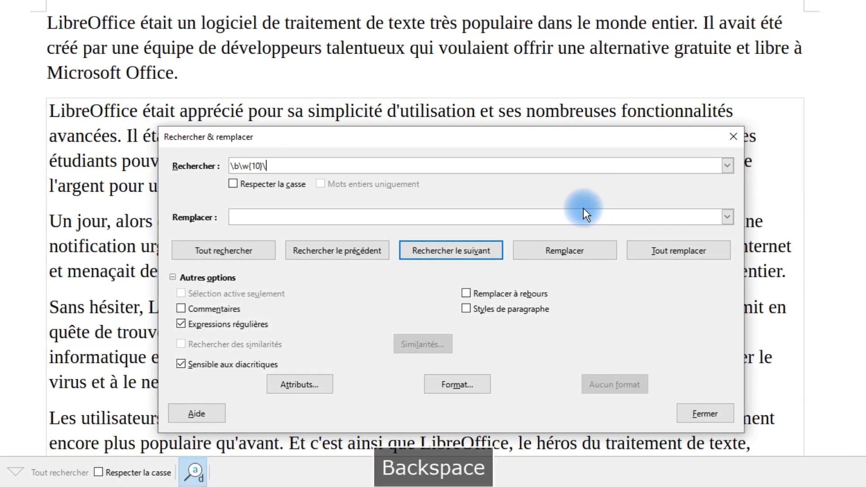
pyautogui.press('BackSpace')
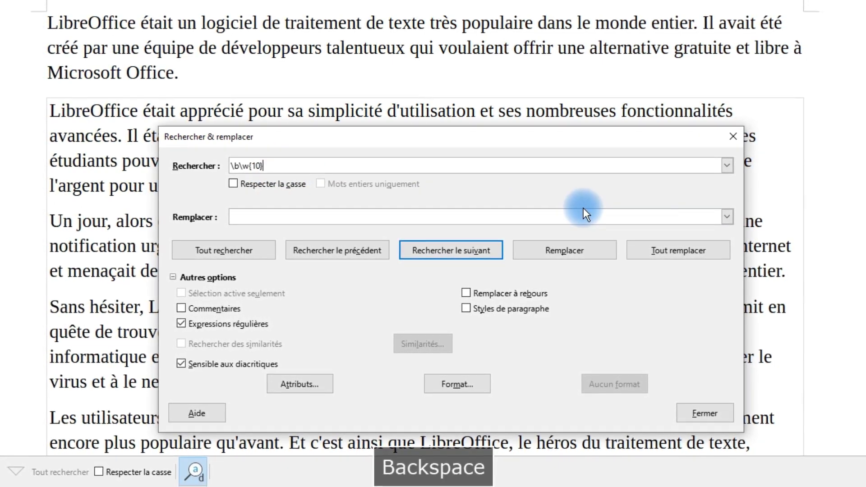
pyautogui.click(247, 245)
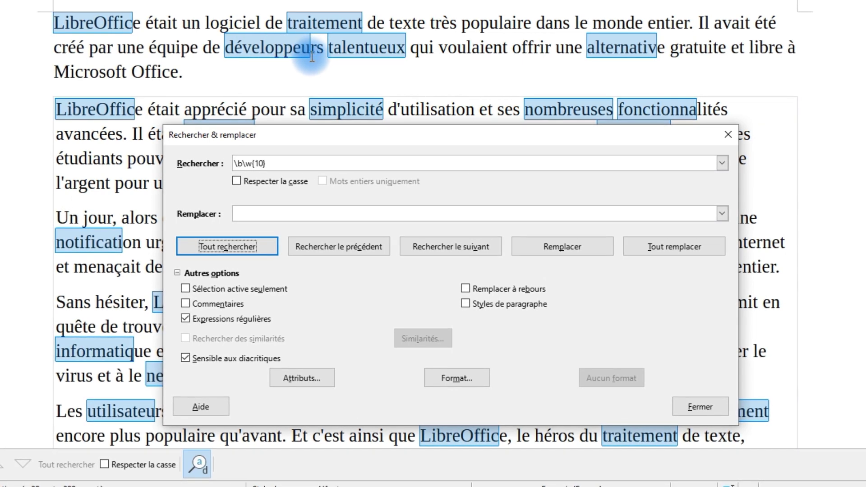
# - Complete the search expression as \b\w{10}\b, find all ten-letter words in the story and close Find & Replace
pyautogui.click(286, 165)
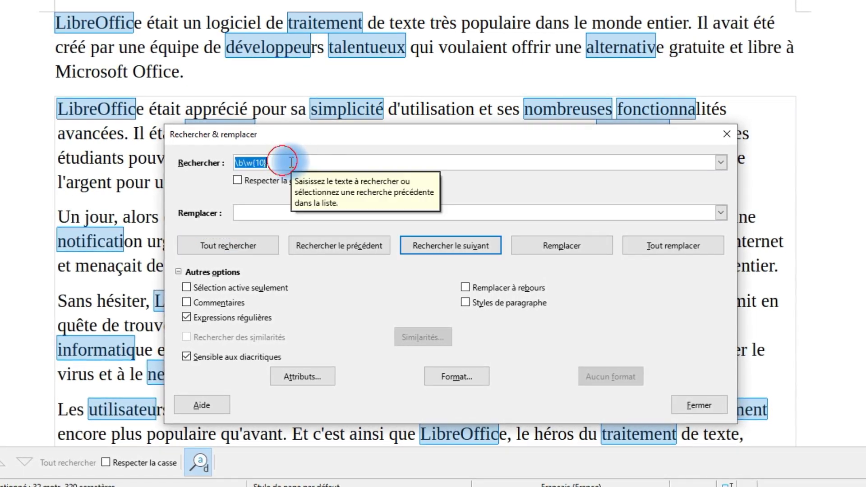
pyautogui.write('\\b')
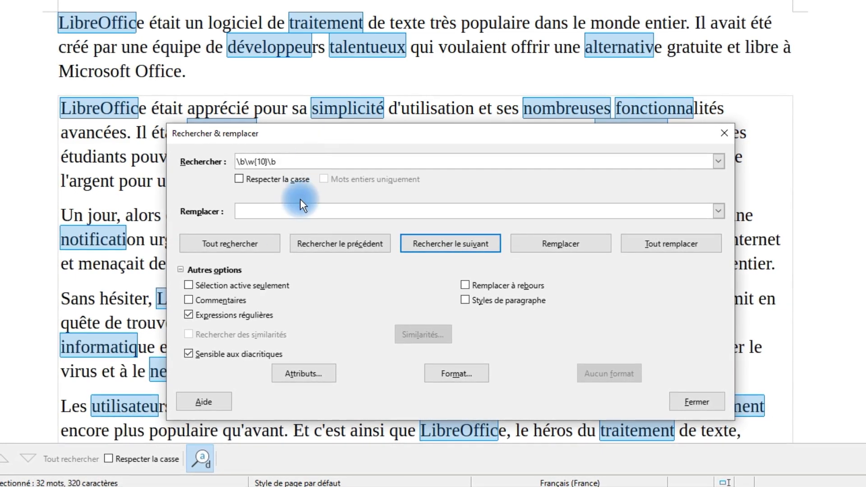
pyautogui.click(248, 243)
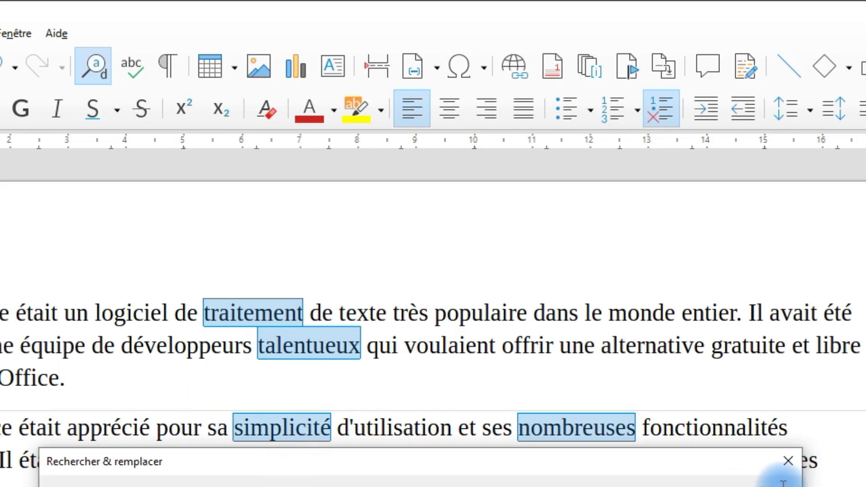
pyautogui.click(788, 461)
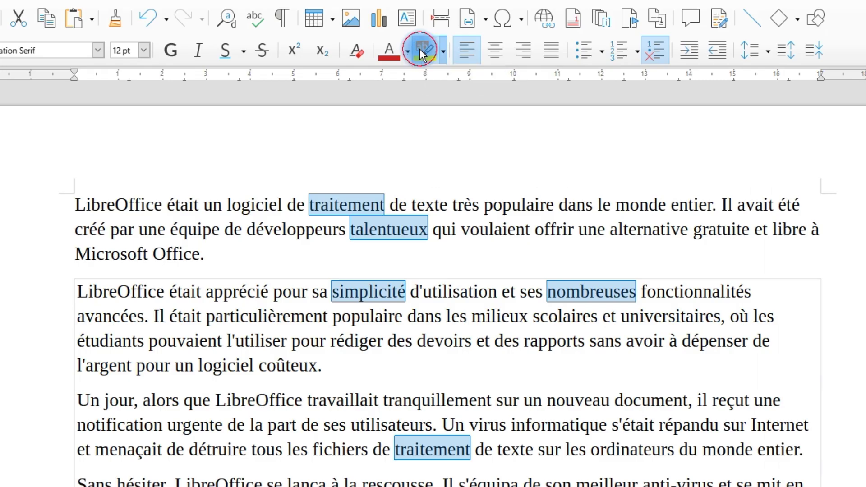
# - Highlight all the selected ten-letter words in yellow and deselect them
pyautogui.click(420, 49)
pyautogui.click(418, 244)
pyautogui.scroll(-3, 555, 158)
pyautogui.scroll(3, 582, 136)
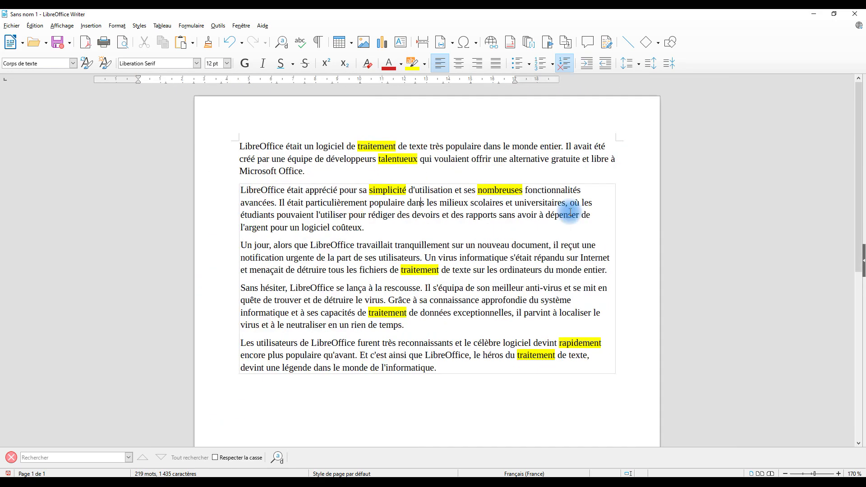
pyautogui.scroll(-2, 571, 212)
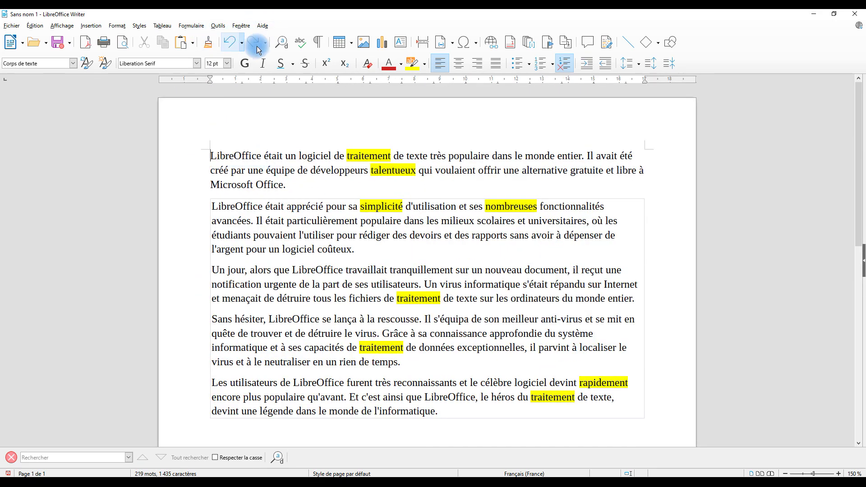
# - Open Find & Replace, find all occurrences of LibreOffice in the story and close the dialog
pyautogui.click(34, 26)
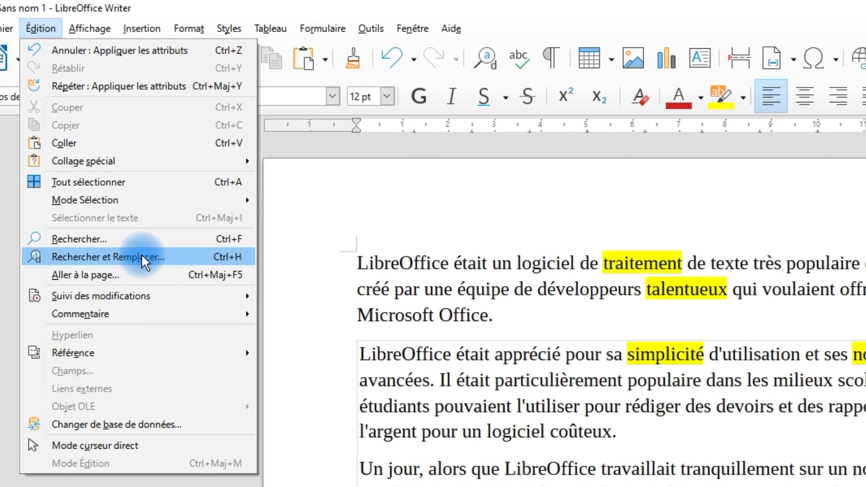
pyautogui.click(129, 241)
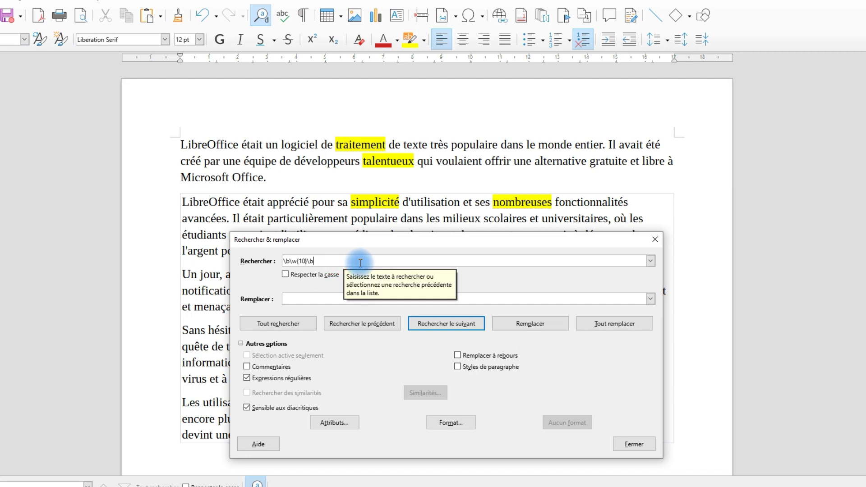
pyautogui.write('LibreOffic')
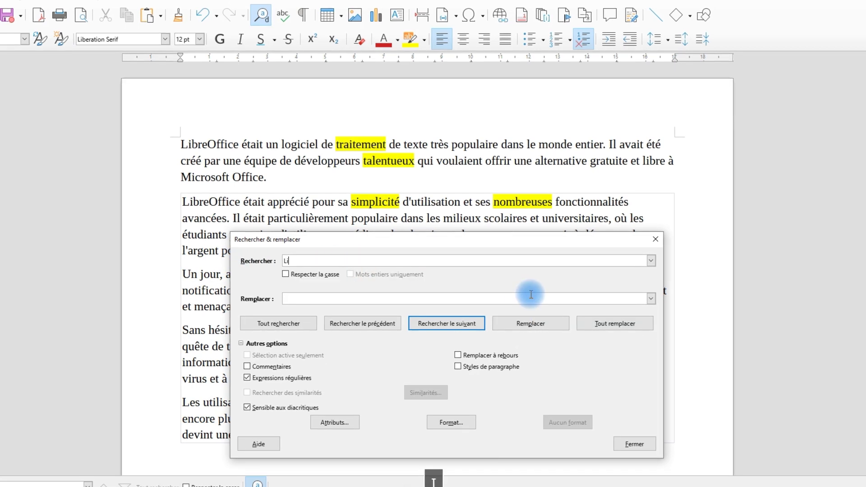
pyautogui.write('e')
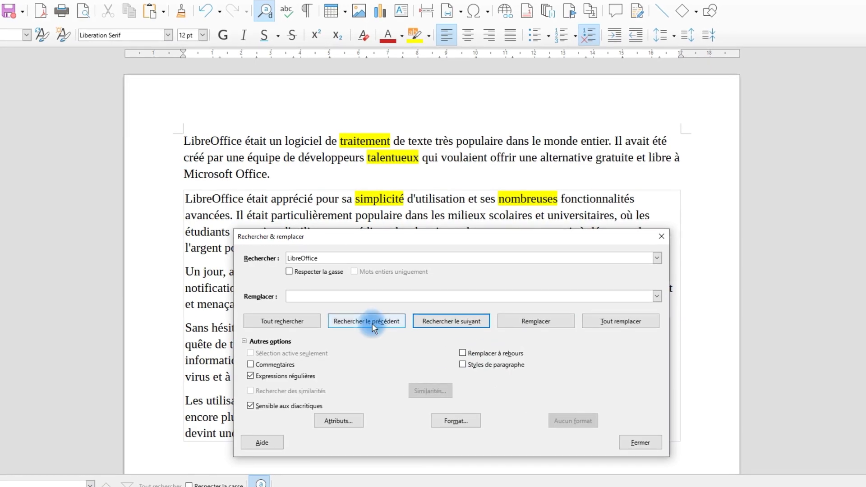
pyautogui.click(282, 322)
pyautogui.click(640, 443)
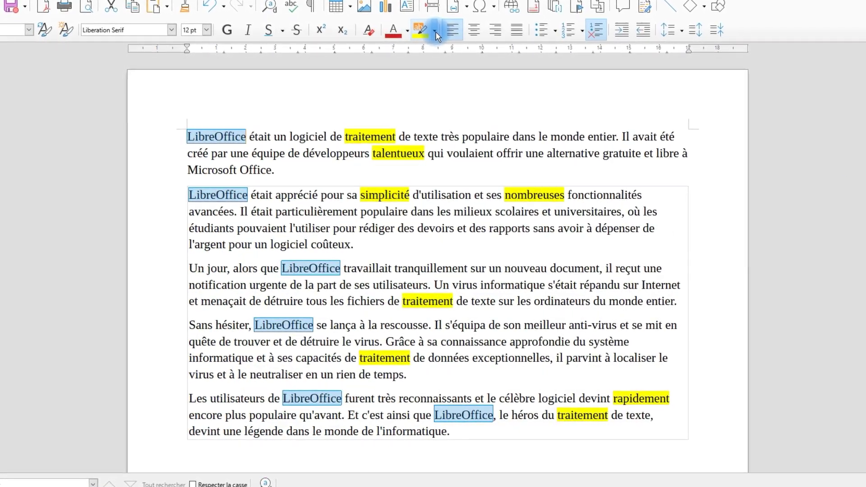
# - Highlight all the selected LibreOffice occurrences in bright green and deselect them
pyautogui.click(435, 32)
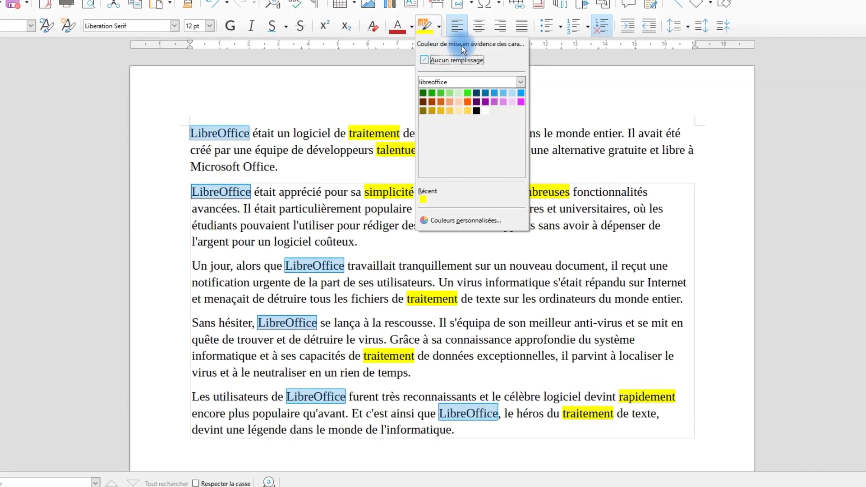
pyautogui.click(470, 93)
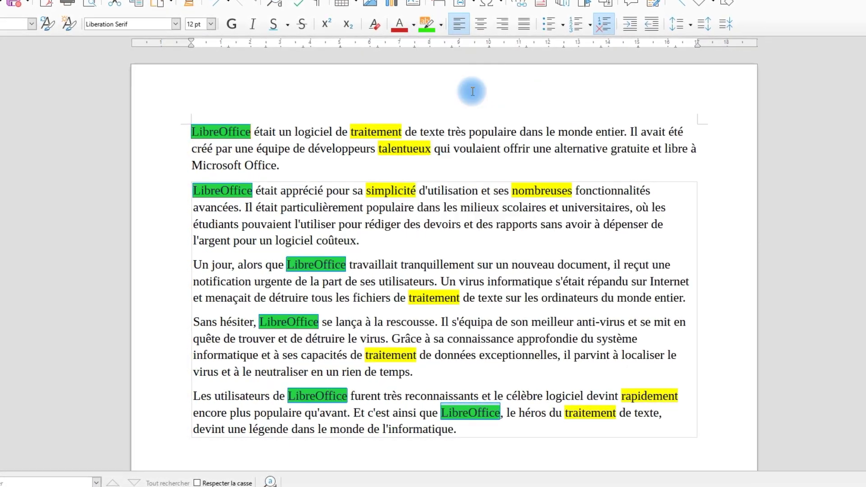
pyautogui.click(505, 88)
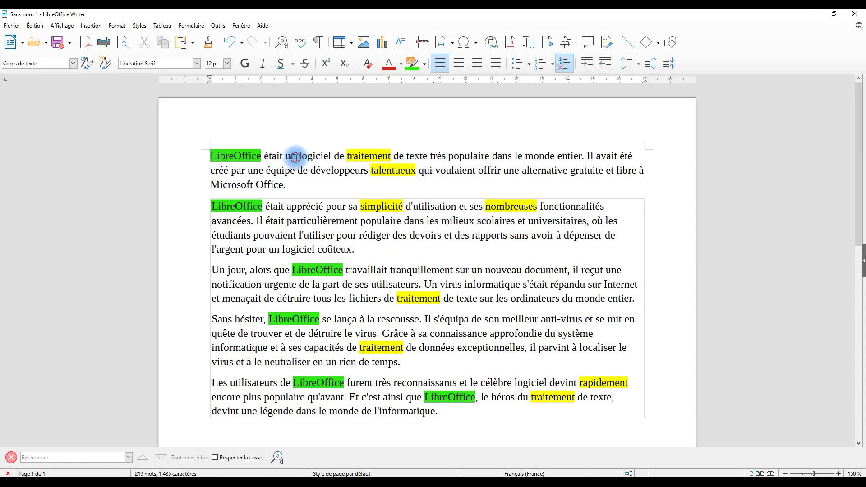
# - Reopen Find & Replace and replace the search text with the regular expression \b\w{10}\b
pyautogui.click(35, 26)
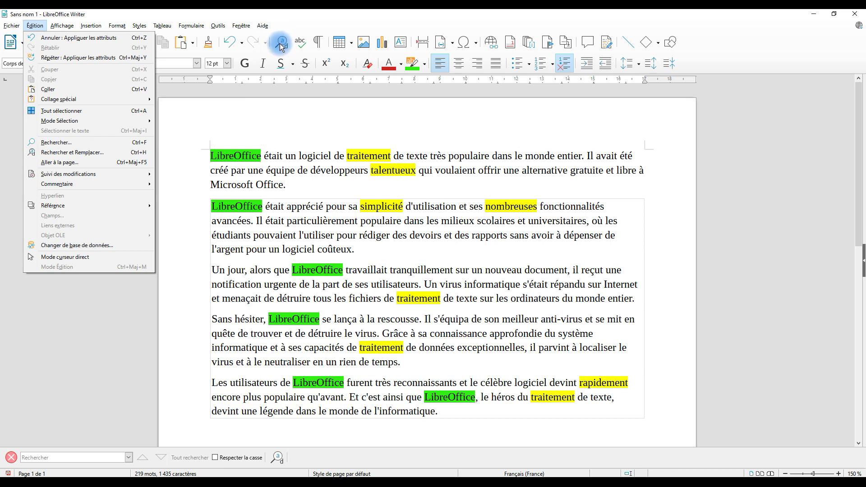
pyautogui.click(92, 156)
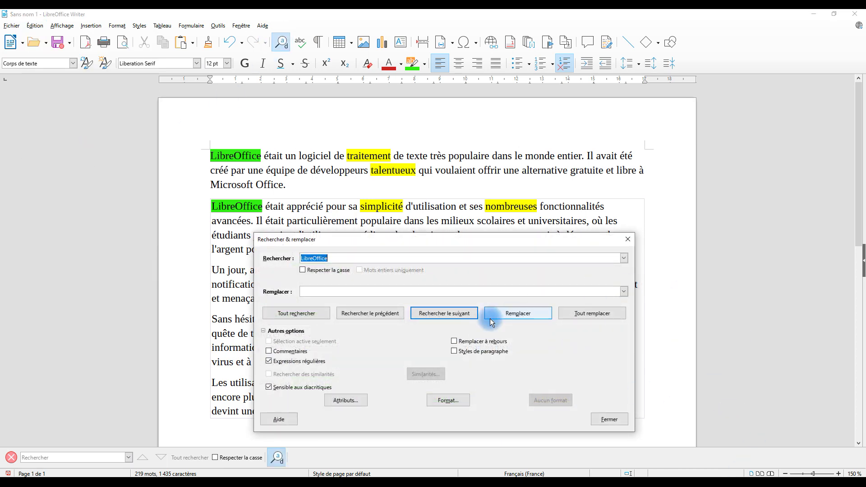
pyautogui.click(348, 259)
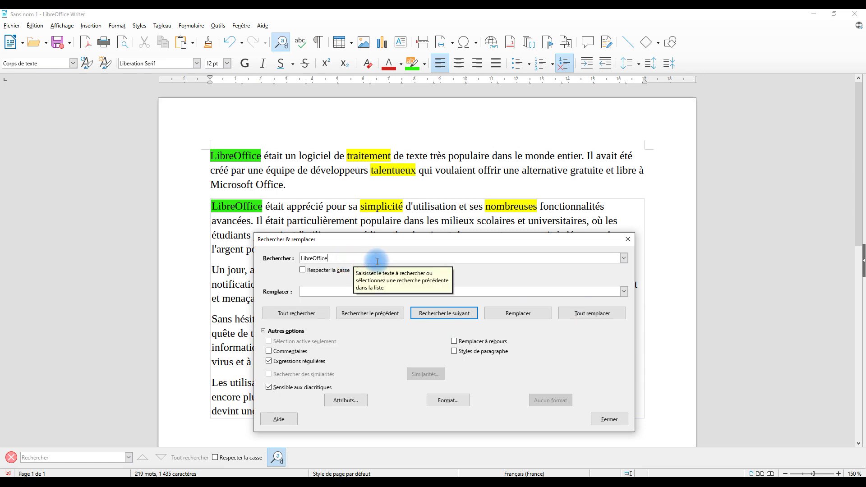
pyautogui.moveTo(360, 259); pyautogui.dragTo(255, 261)
pyautogui.write('\\b\\w{10}\\')
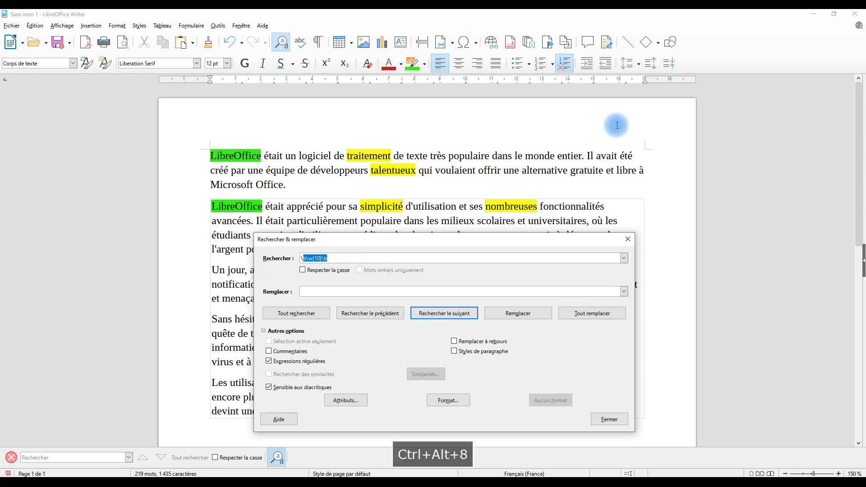
pyautogui.write('b')
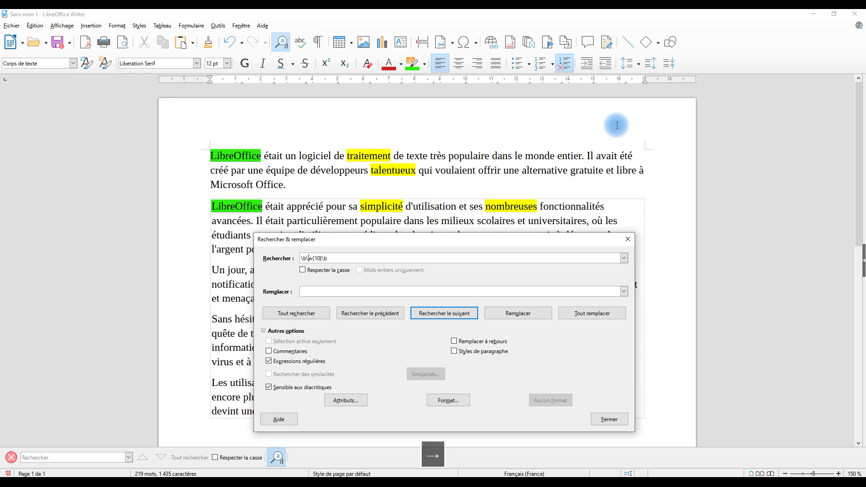
# - Change the letter count in the search expression to the range {5,10}, giving \b\w{5,10}\b
pyautogui.hotkey('shift', 'Right')
pyautogui.hotkey('shift', 'Right')
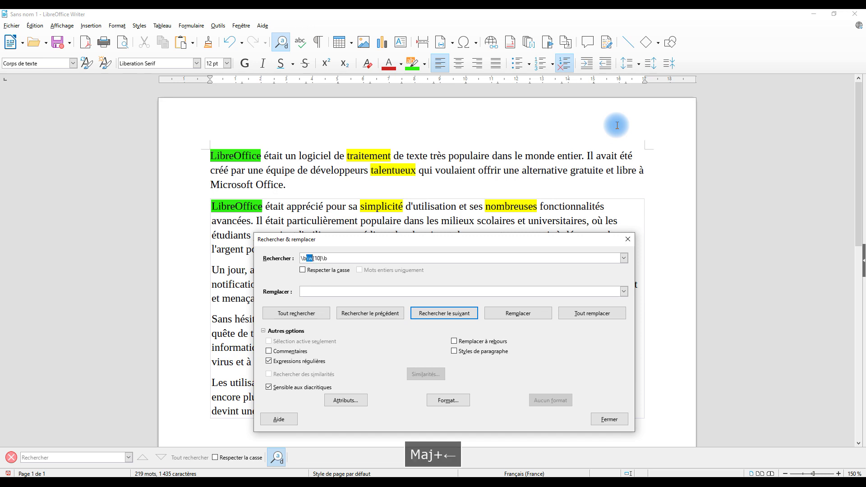
pyautogui.press('Right')
pyautogui.press('Right')
pyautogui.press('Right')
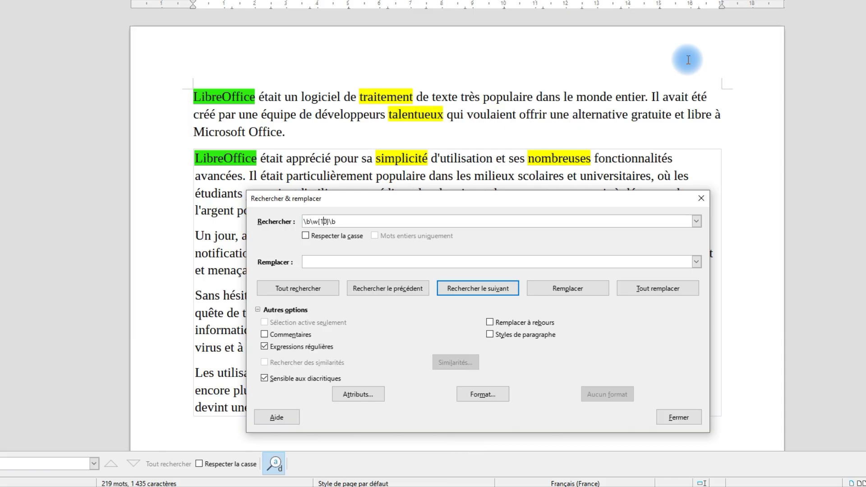
pyautogui.press('Right')
pyautogui.hotkey('shift', 'Left')
pyautogui.hotkey('shift', 'Left')
pyautogui.write('5')
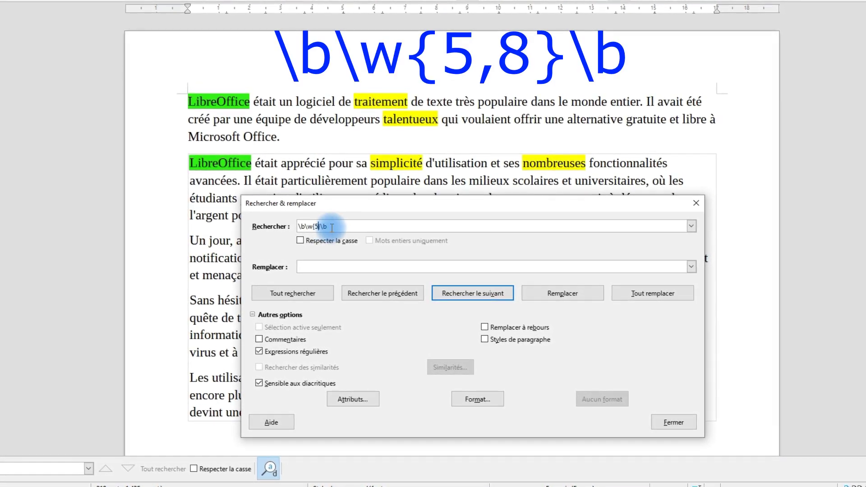
pyautogui.press('Left')
pyautogui.press('Right')
pyautogui.write(',10')
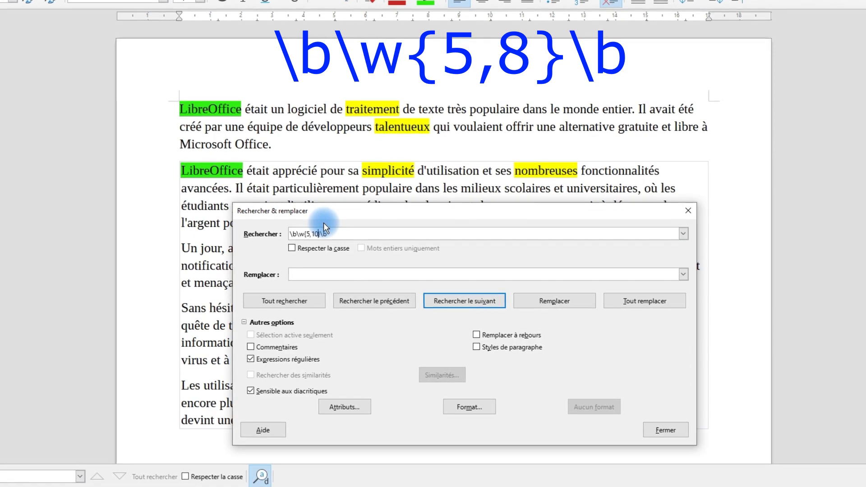
# - Set the upper limit of the letter range to 8 so the search expression reads \b\w{5,8}\b
pyautogui.hotkey('shift', 'Left')
pyautogui.hotkey('shift', 'Left')
pyautogui.hotkey('shift', 'Left')
pyautogui.hotkey('shift', 'Right')
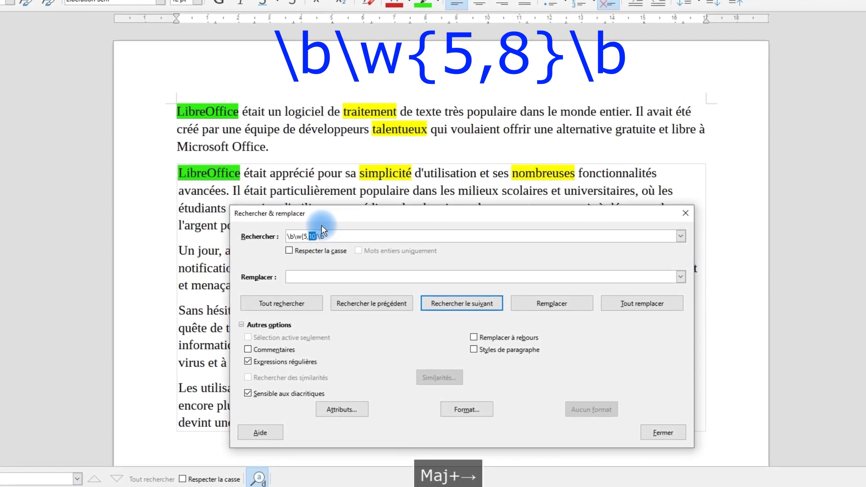
pyautogui.write('8')
pyautogui.click(331, 239)
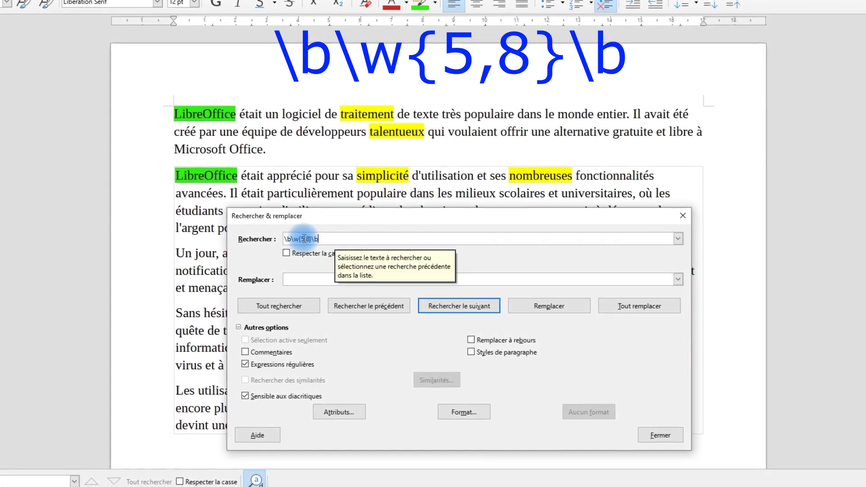
# - Find all words of five to eight letters, close Find & Replace to view the matches in the story, and deselect them
pyautogui.click(286, 308)
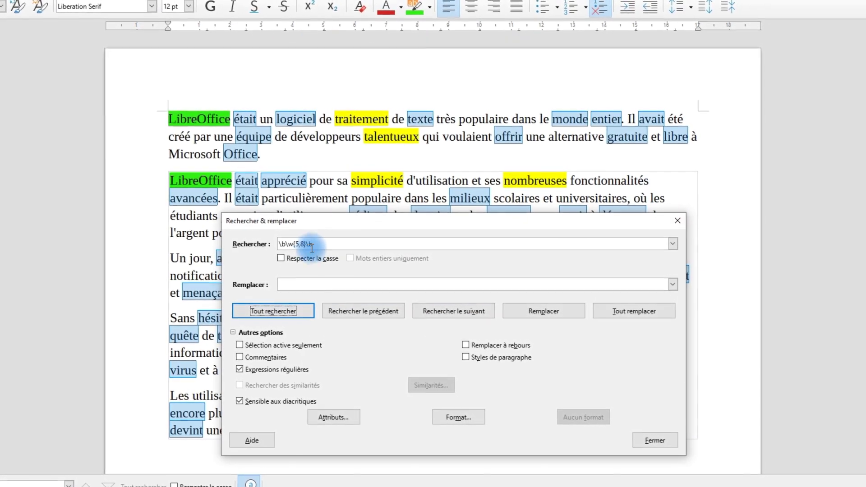
pyautogui.doubleClick(295, 251)
pyautogui.click(295, 252)
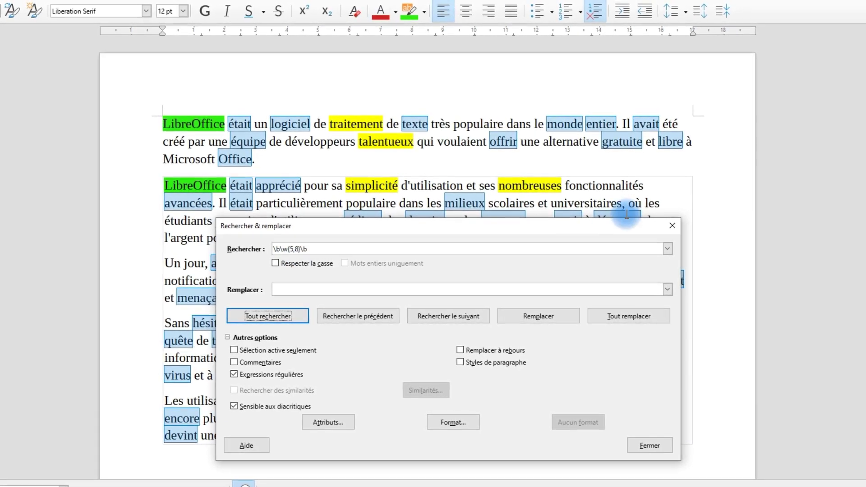
pyautogui.click(668, 225)
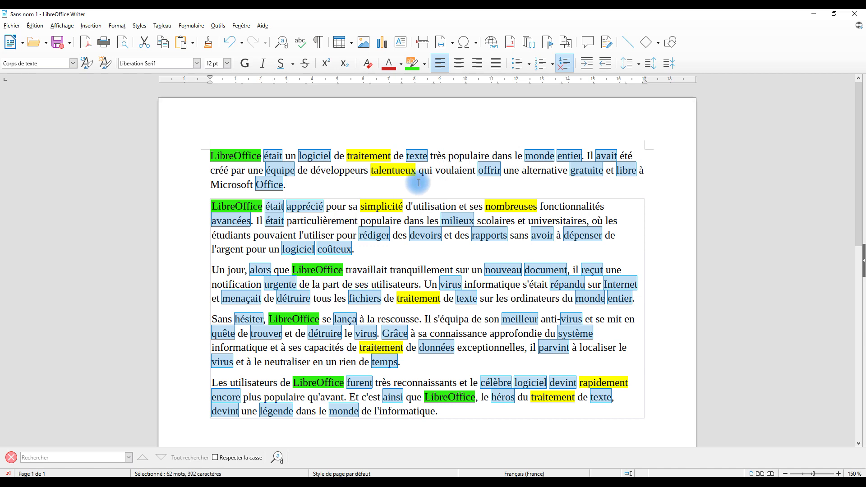
pyautogui.click(322, 171)
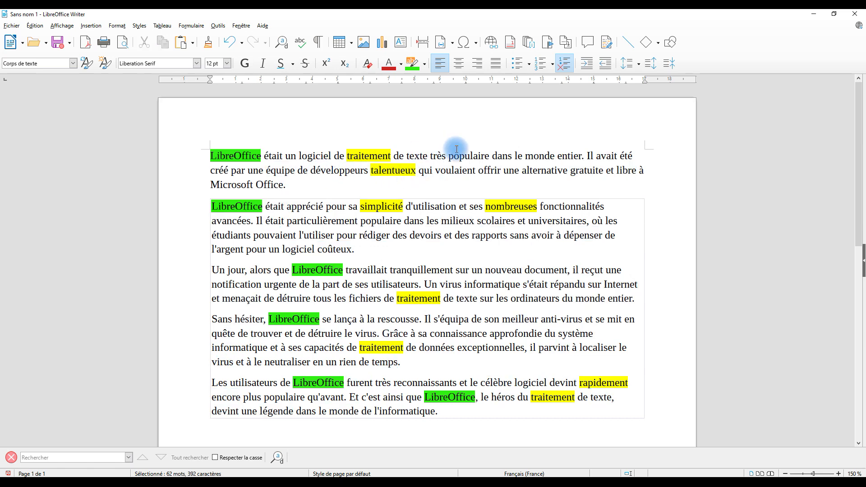
pyautogui.scroll(-1, 468, 146)
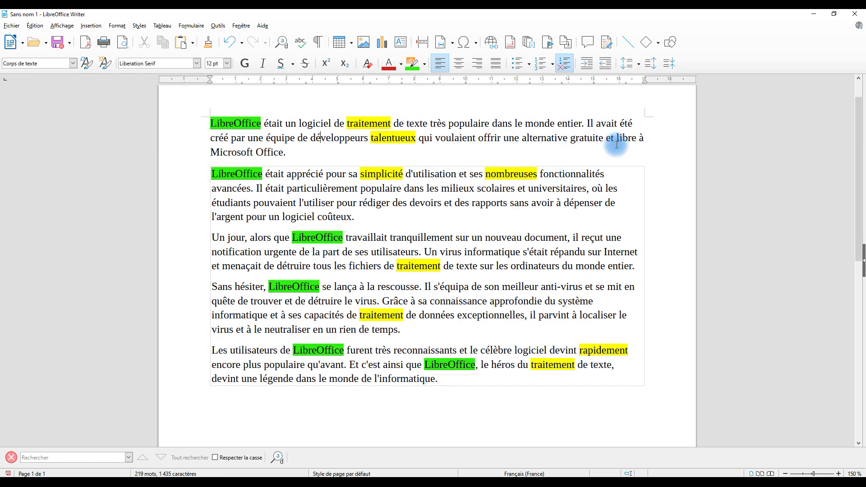